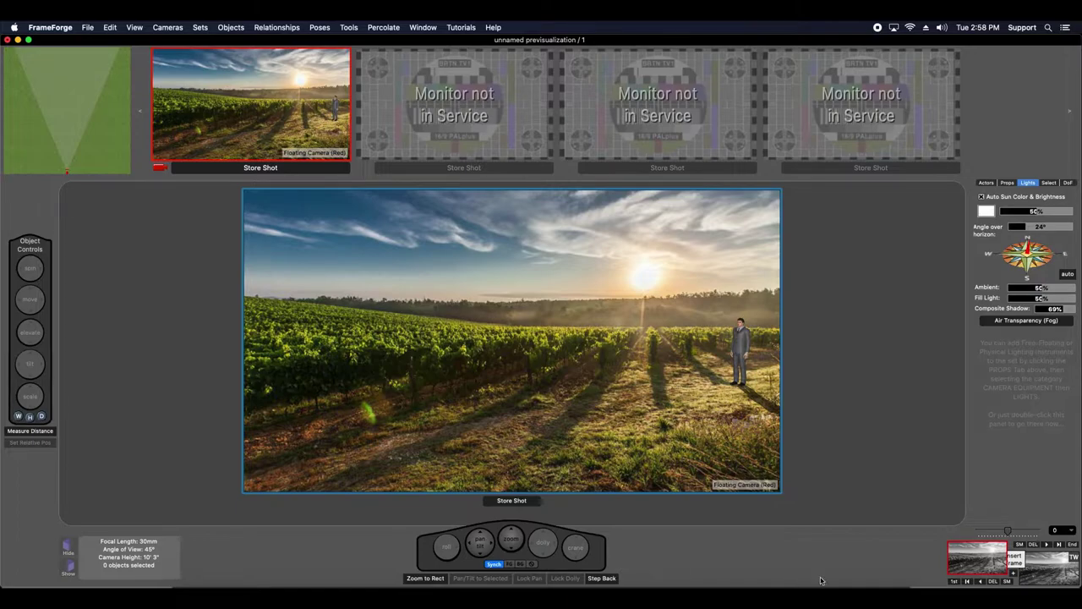
Play the stored shots as a slide show, then view the donut road.jpg photo in Preview.
left_click(1008, 581)
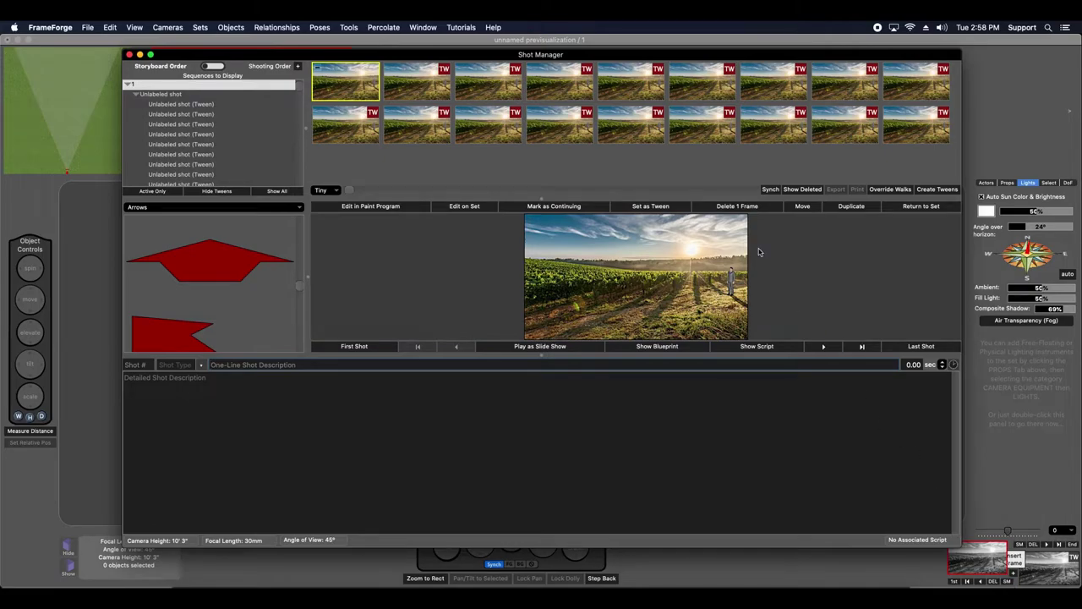
left_click(553, 347)
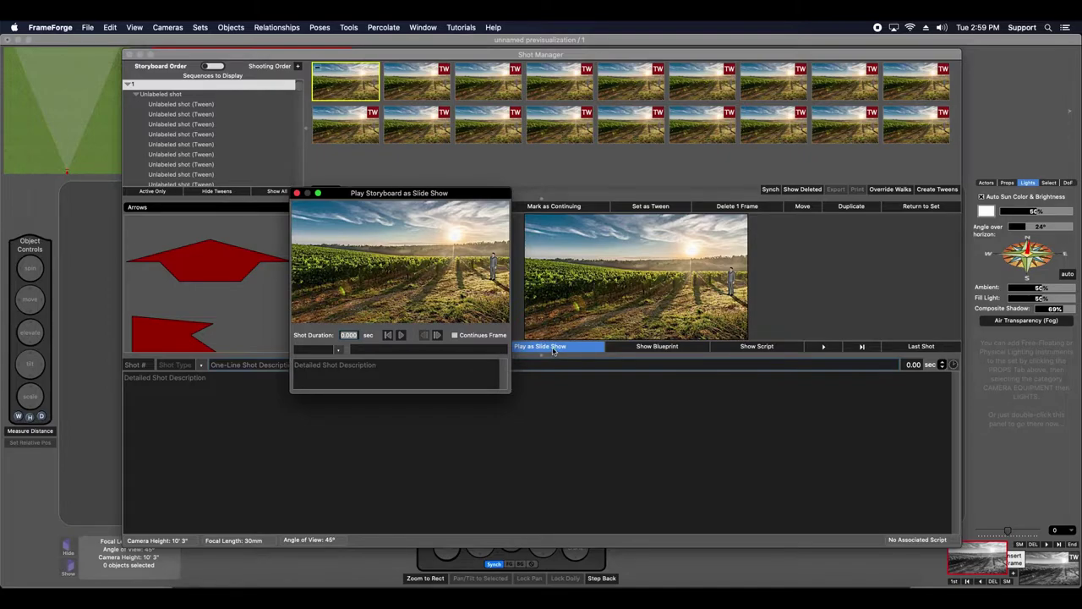
left_click(762, 599)
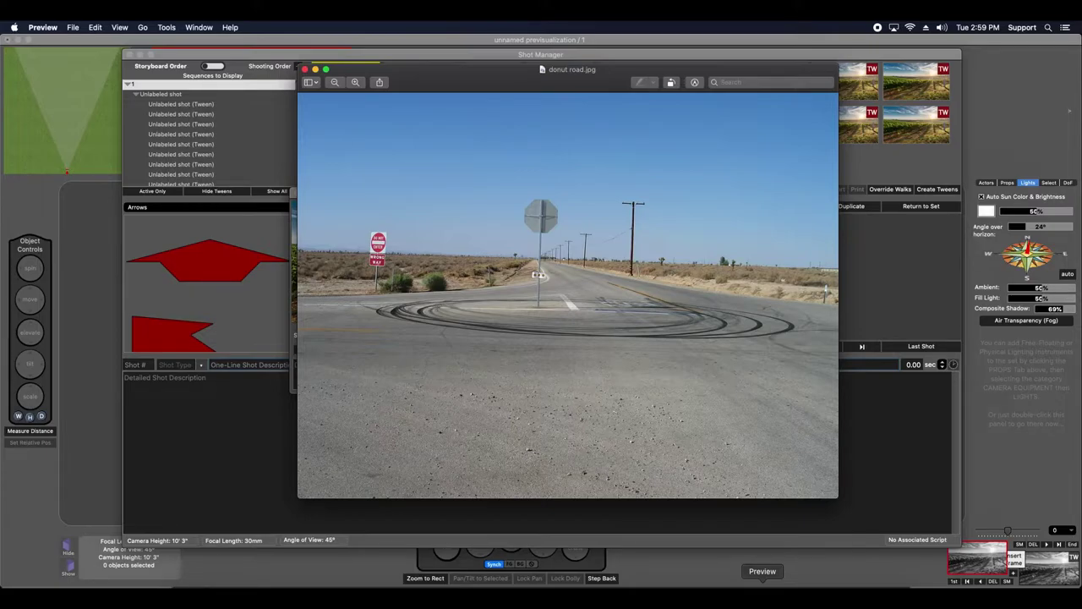
Show the TextEdit note reading 'Donut Road, 1024 x 768, 4:3 Aspect Ratio'.
left_click(726, 596)
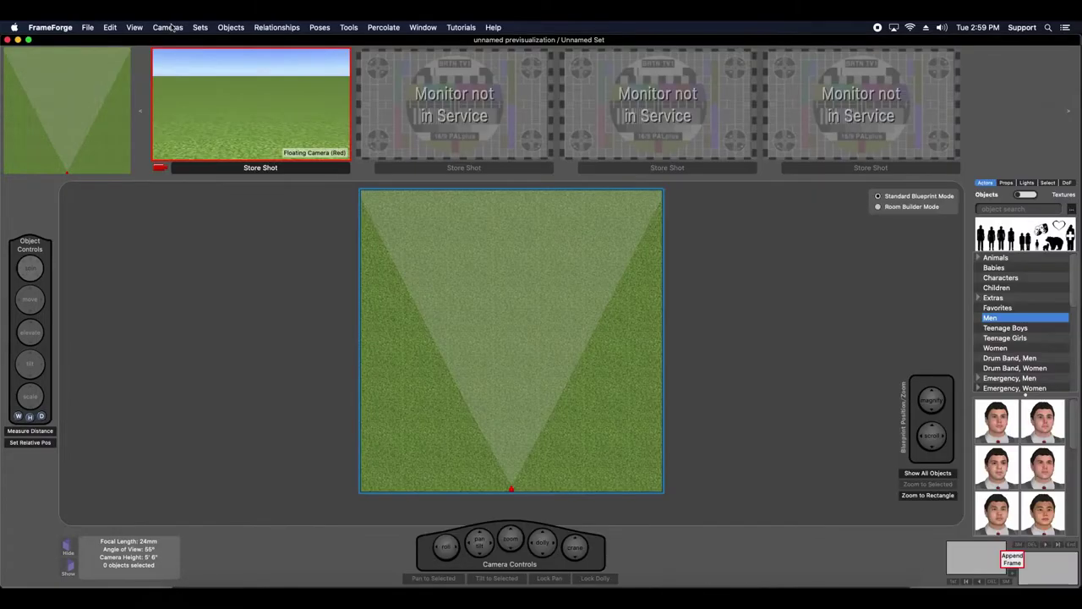
Set the camera's optical parameters to HD Video (Generic) size with the TV Safe (4:3) aperture.
left_click(169, 27)
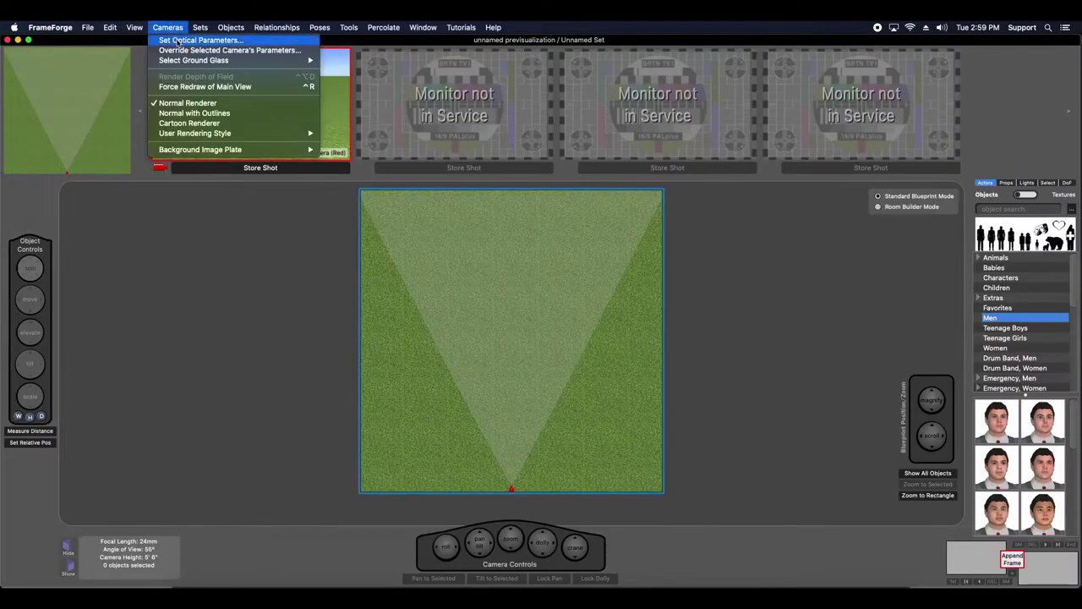
left_click(177, 40)
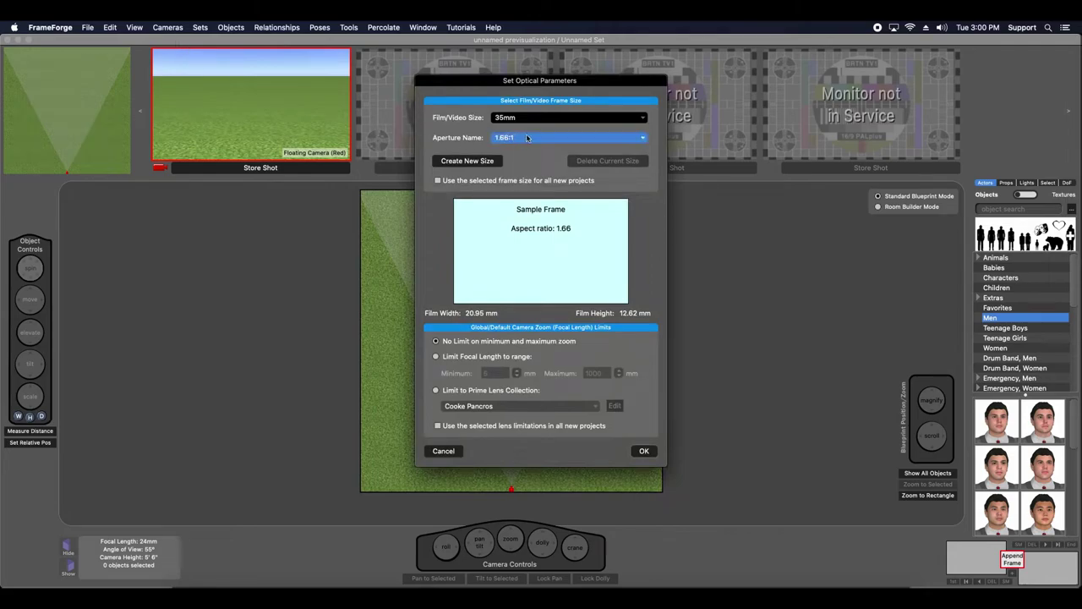
left_click(541, 118)
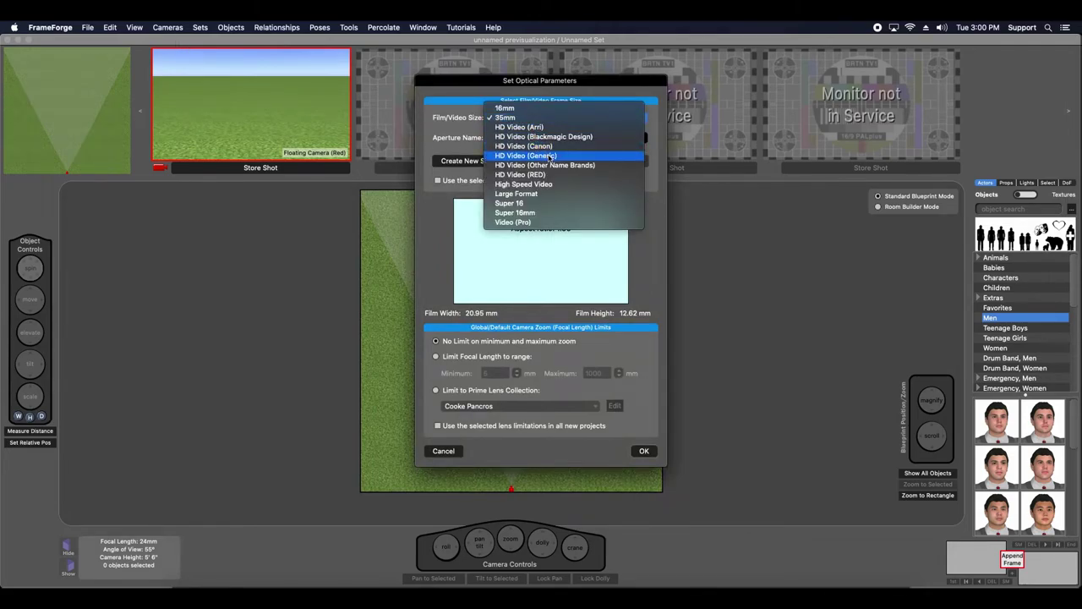
left_click(548, 156)
left_click(550, 138)
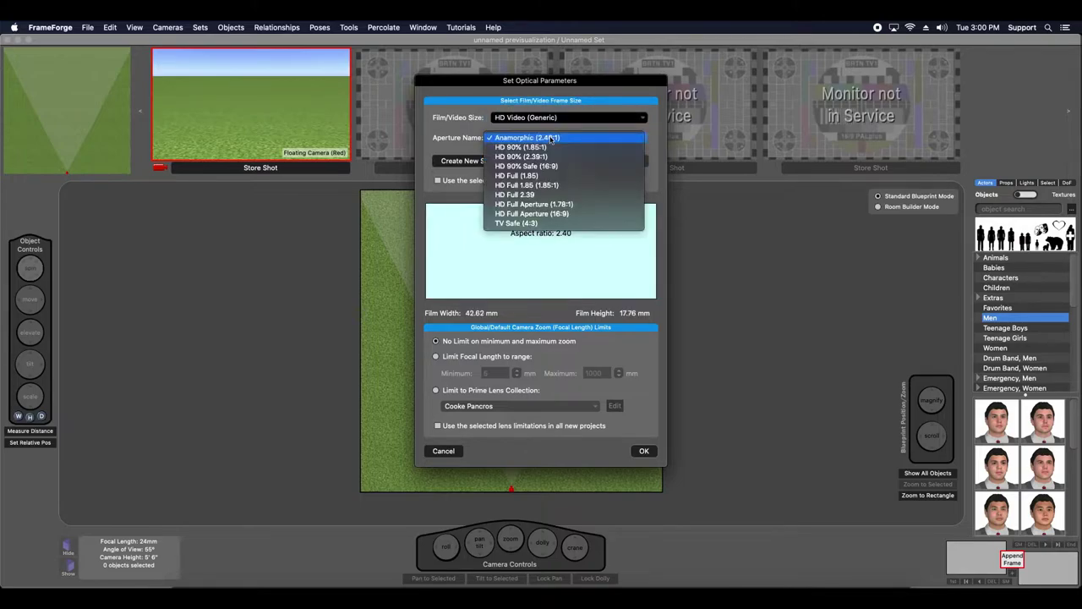
left_click(568, 224)
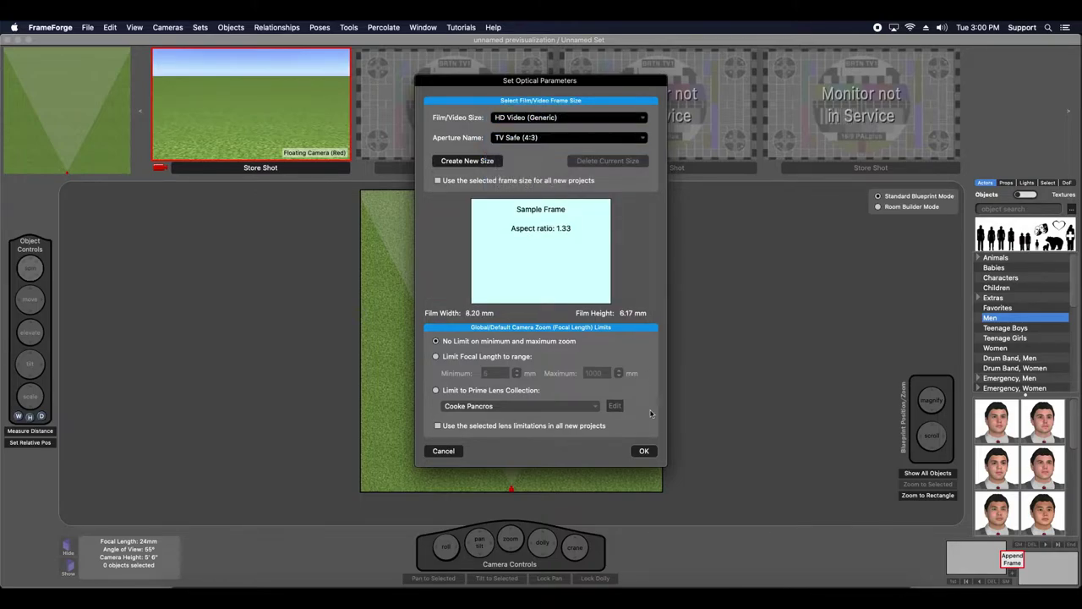
left_click(646, 452)
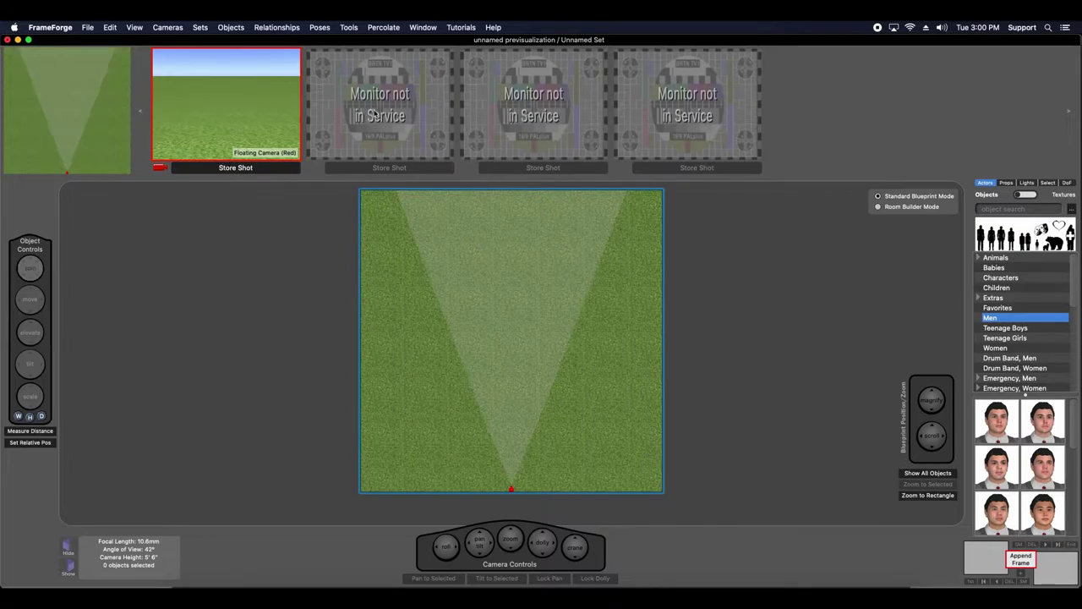
Load Donut Road.jpg from the backgrounds folder as the background image plate.
left_click(167, 28)
mouse_move(250, 155)
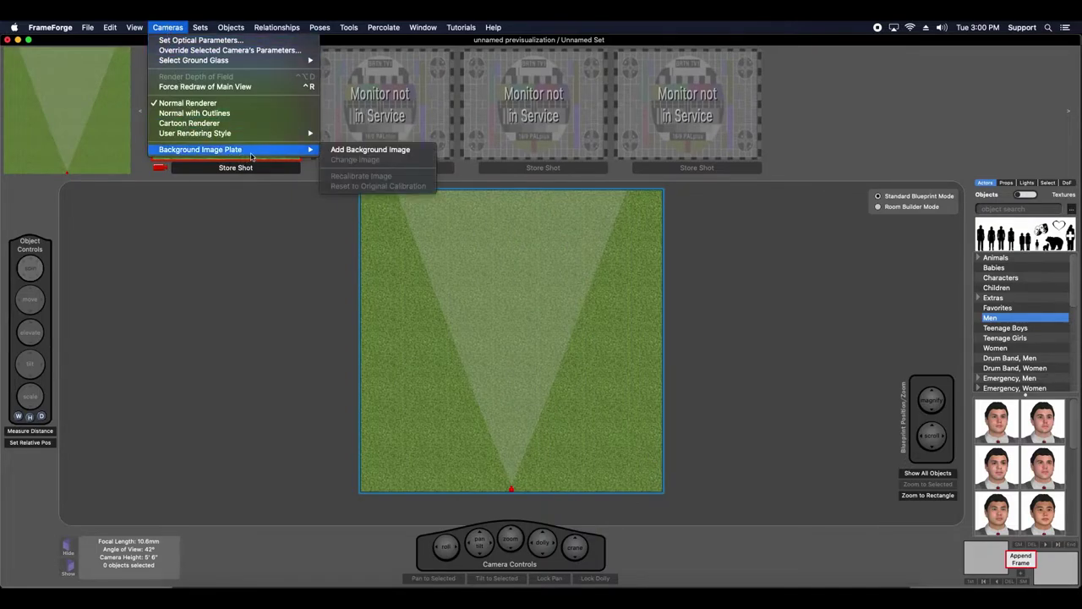
left_click(352, 151)
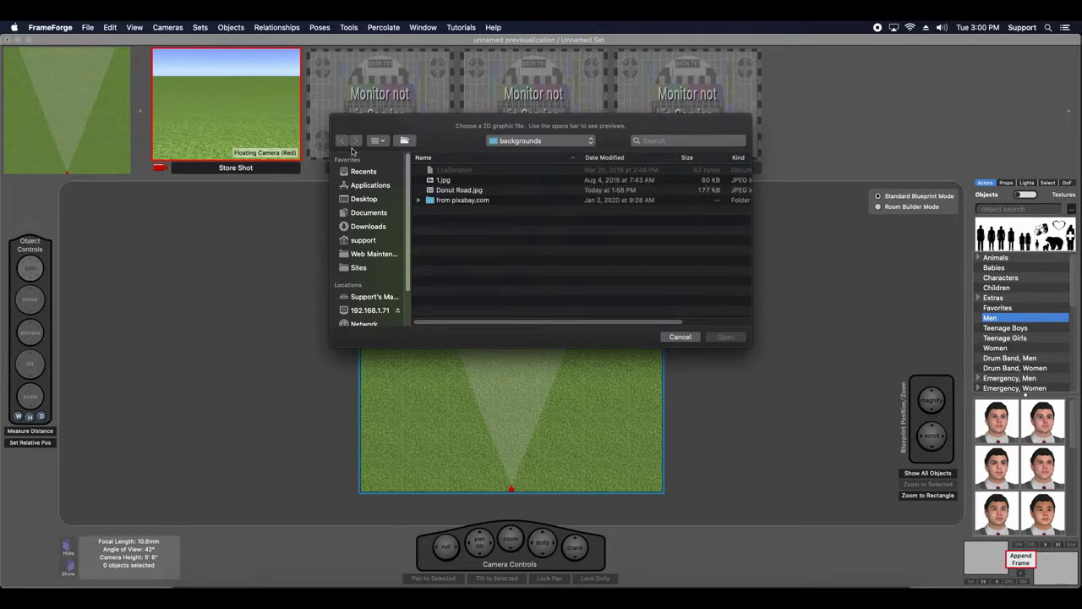
double_click(478, 190)
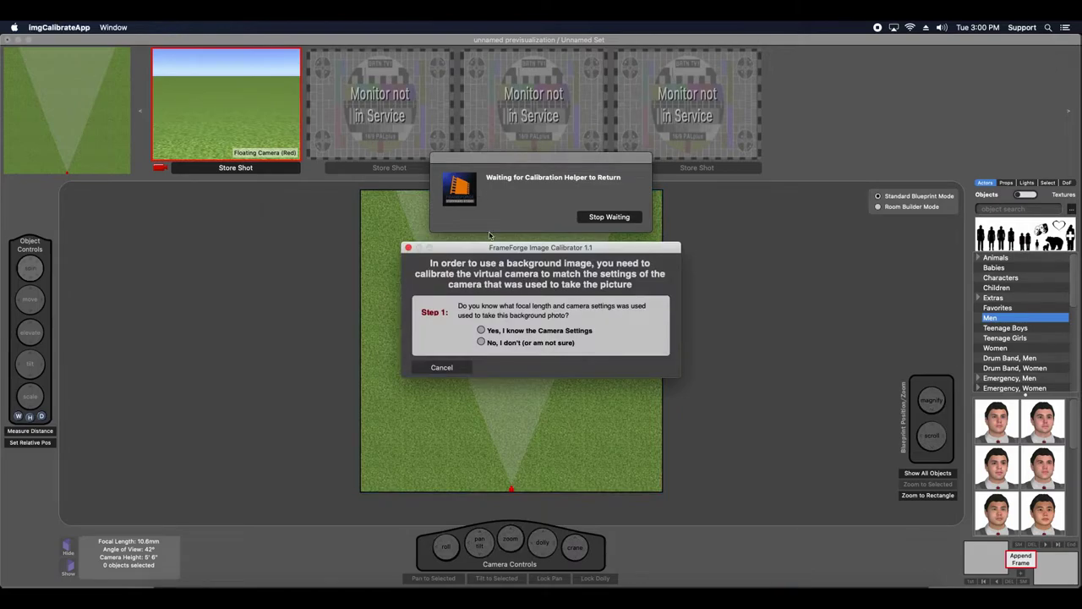
Mark the camera settings unknown, then place a sized 6' man and a 2' bush on the photo.
left_click(517, 343)
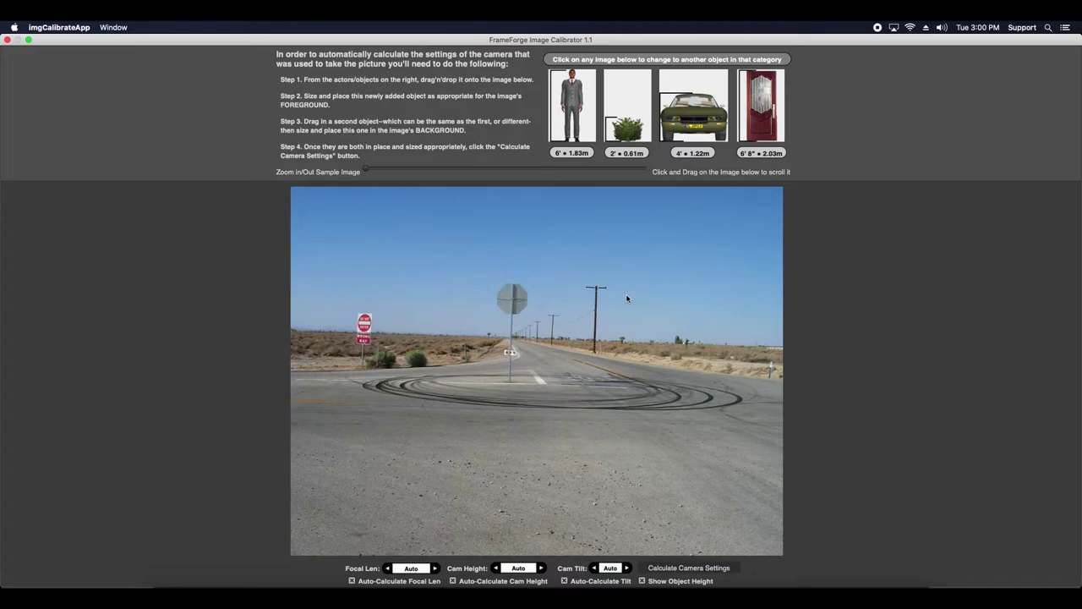
left_click_drag(568, 110, 528, 338)
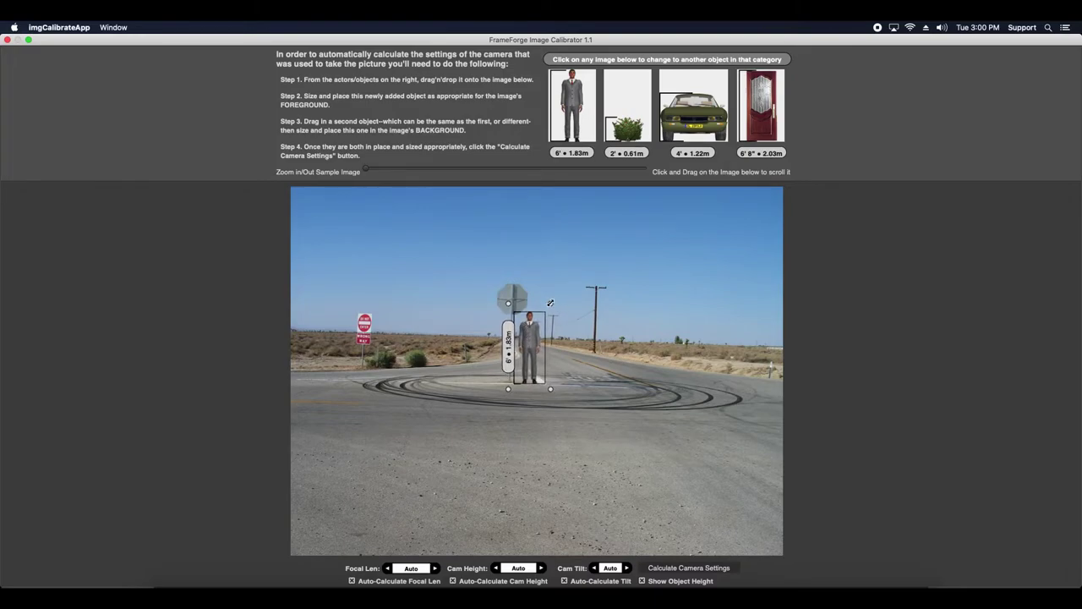
left_click_drag(550, 303, 555, 296)
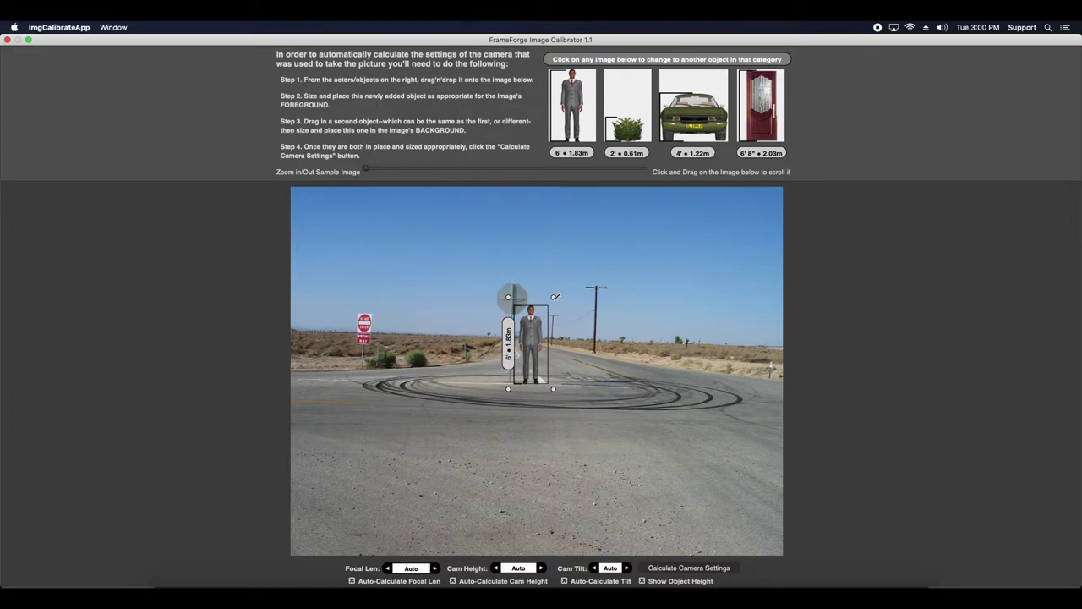
left_click_drag(555, 296, 554, 297)
left_click_drag(636, 139, 440, 355)
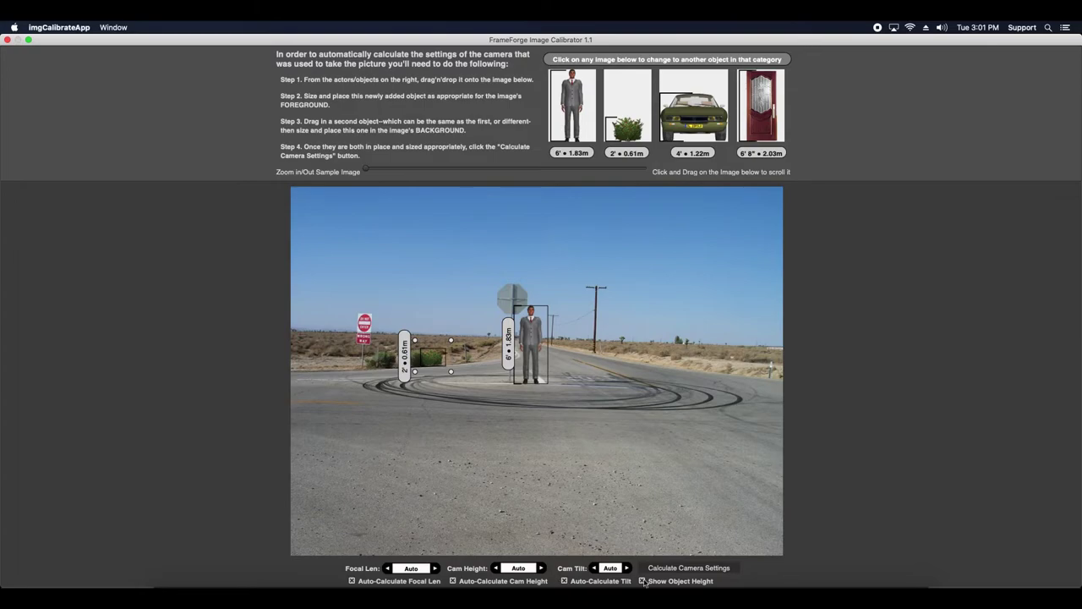
Calculate the camera settings (38.5mm, 4'3" height, -4.11° tilt), check the man's scaling, and accept.
left_click(664, 569)
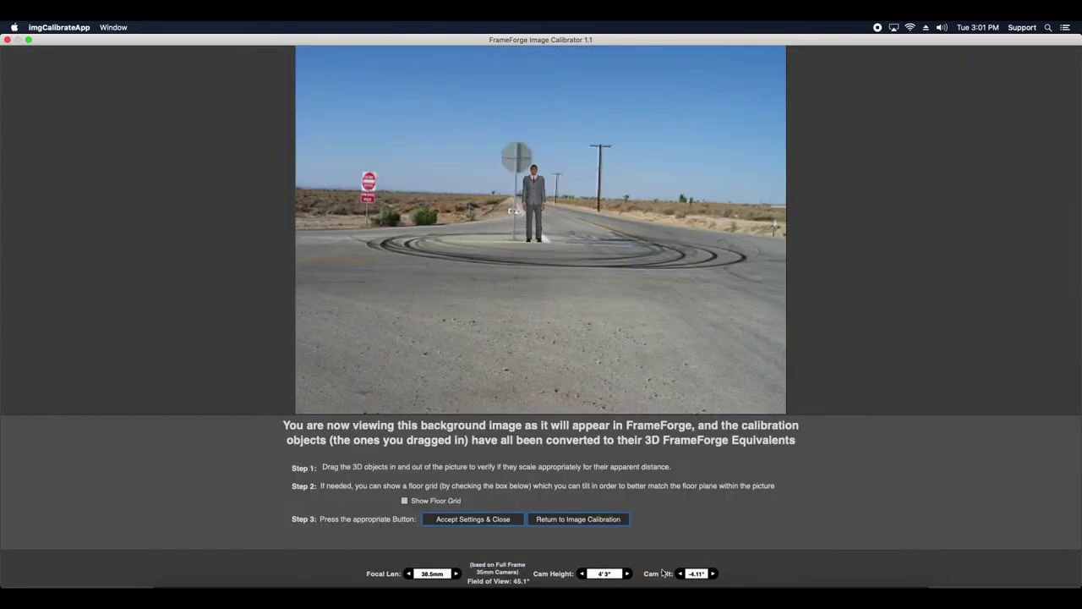
mouse_move(533, 159)
left_mouse_down()
mouse_move(534, 397)
mouse_move(543, 253)
mouse_move(520, 182)
mouse_move(592, 149)
mouse_move(543, 177)
left_mouse_up()
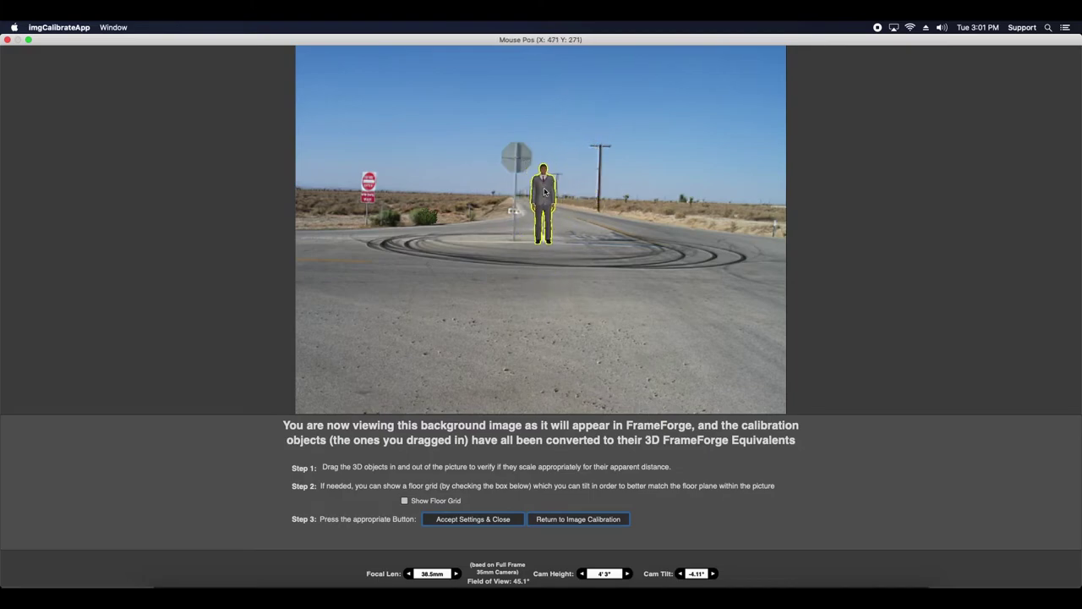
left_click(478, 522)
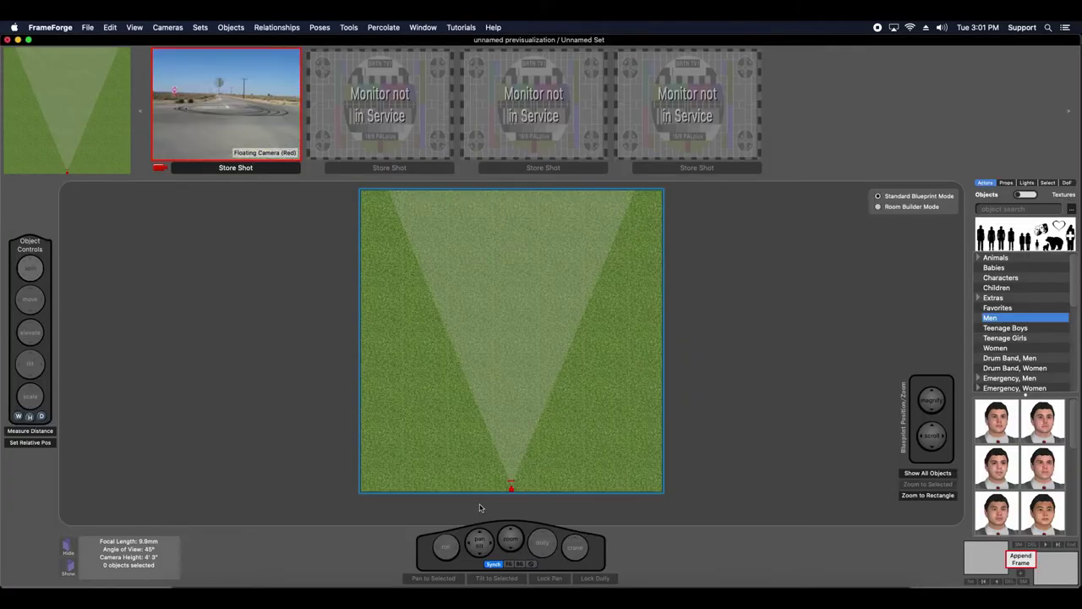
Through the Floating Camera, place a green car from Props > Vehicles > Cars right of centre.
left_click(223, 136)
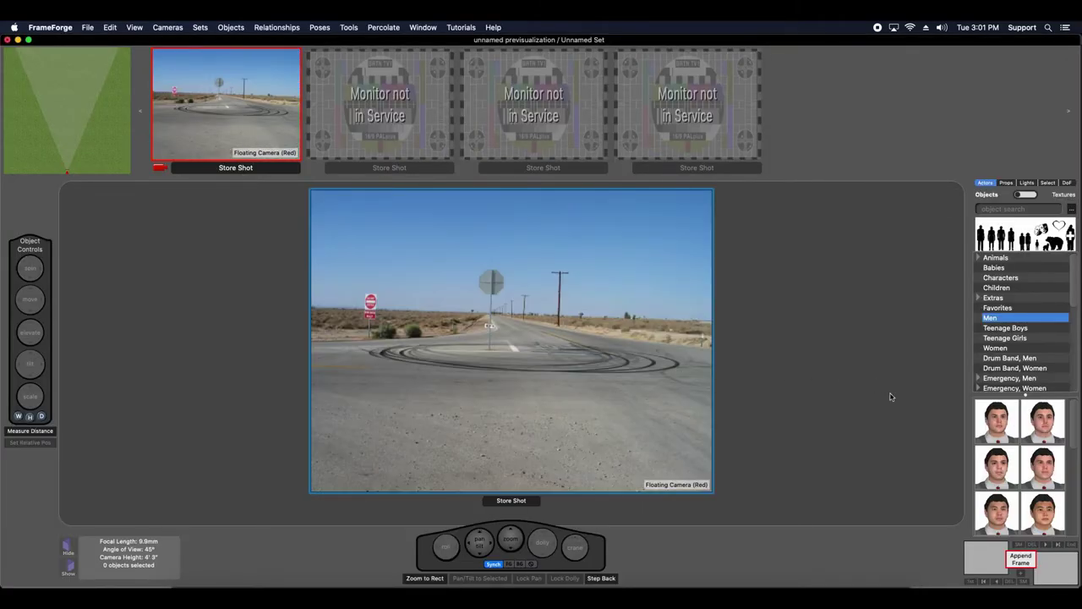
left_click(1006, 183)
left_click(1055, 240)
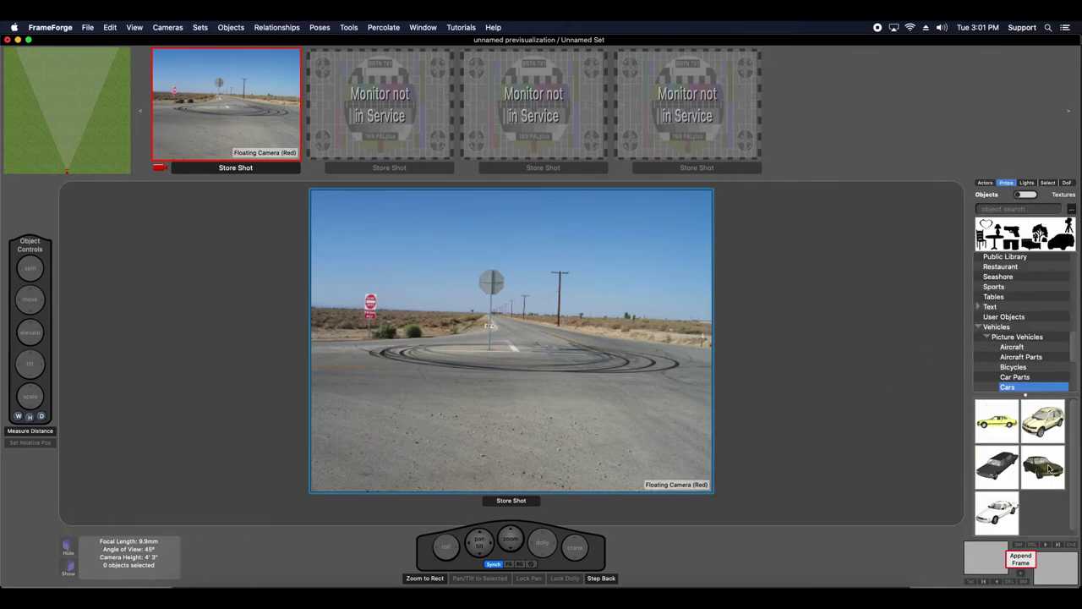
left_click_drag(996, 465, 628, 322)
Add a suited man from Actors > Men at the left and give him the Why Me?!! pose.
left_click(985, 182)
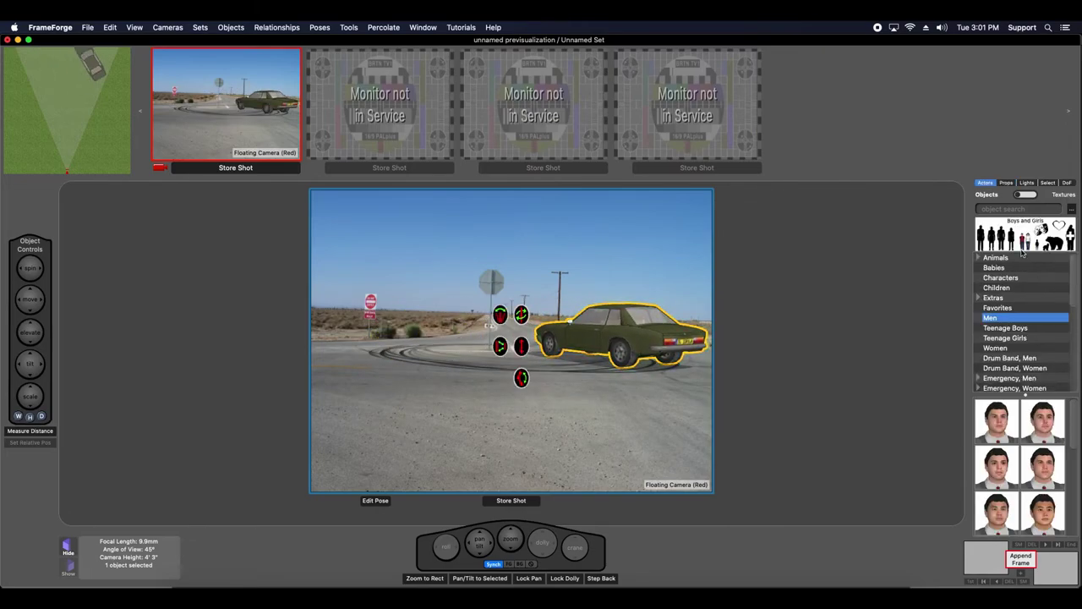
left_click_drag(997, 420, 393, 372)
right_click(462, 343)
mouse_move(498, 413)
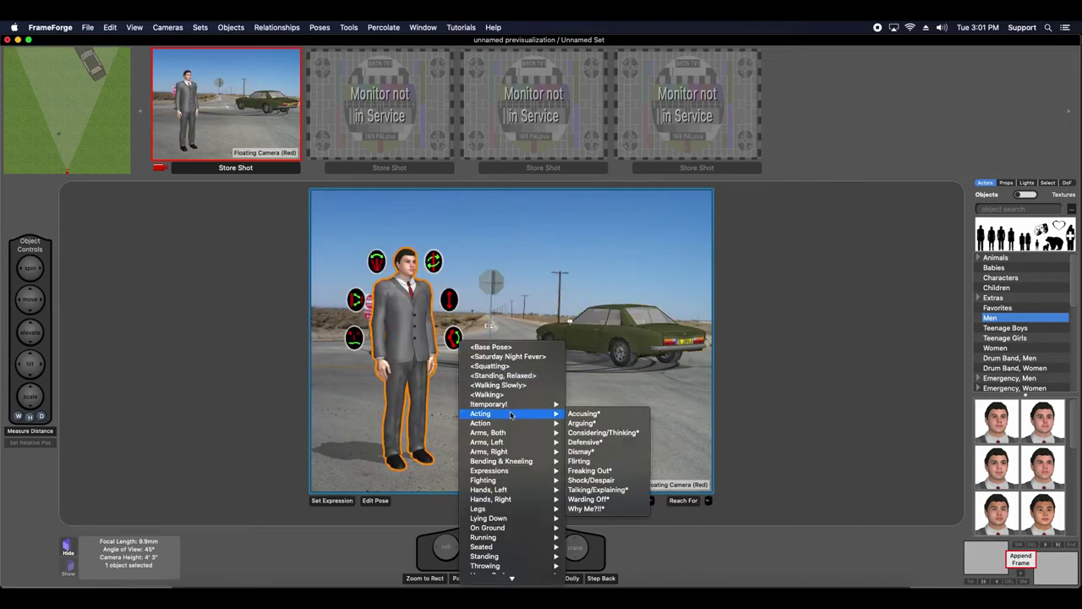
left_click(605, 508)
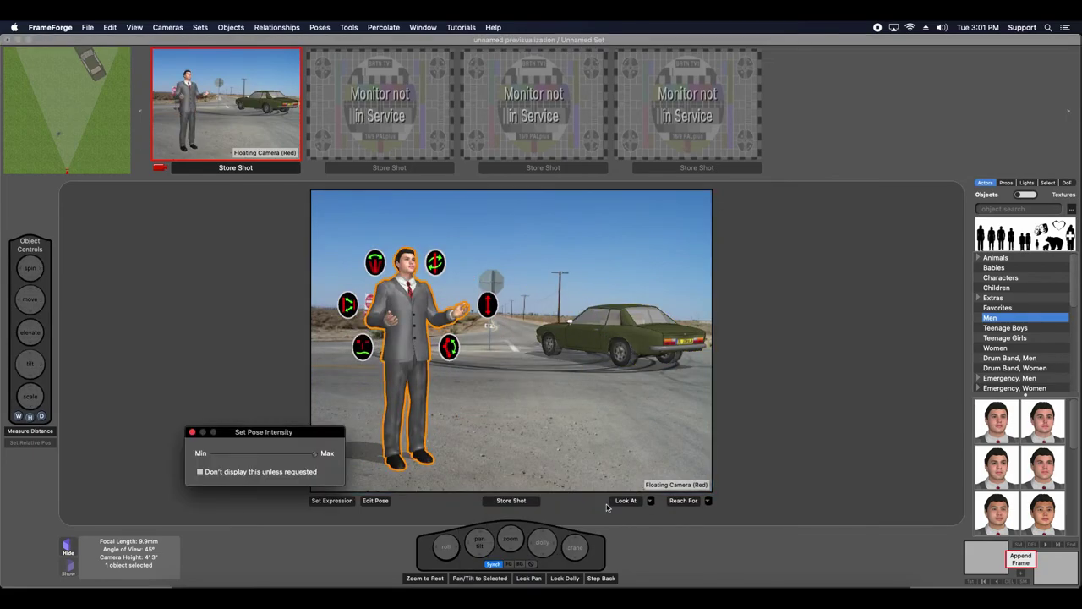